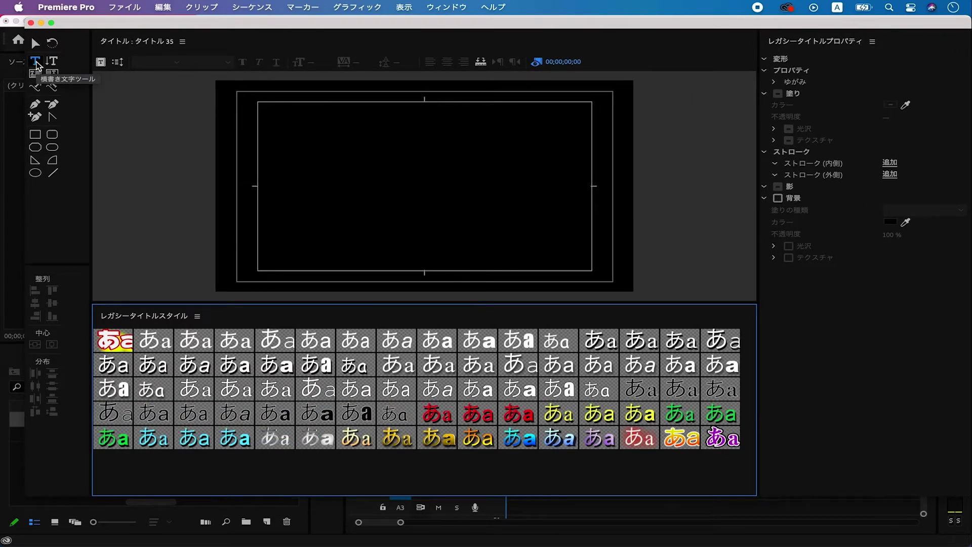
# - Add the horizontal text "NEGOTO" to the title canvas with the horizontal Type tool
pyautogui.click(37, 65)
pyautogui.click(319, 194)
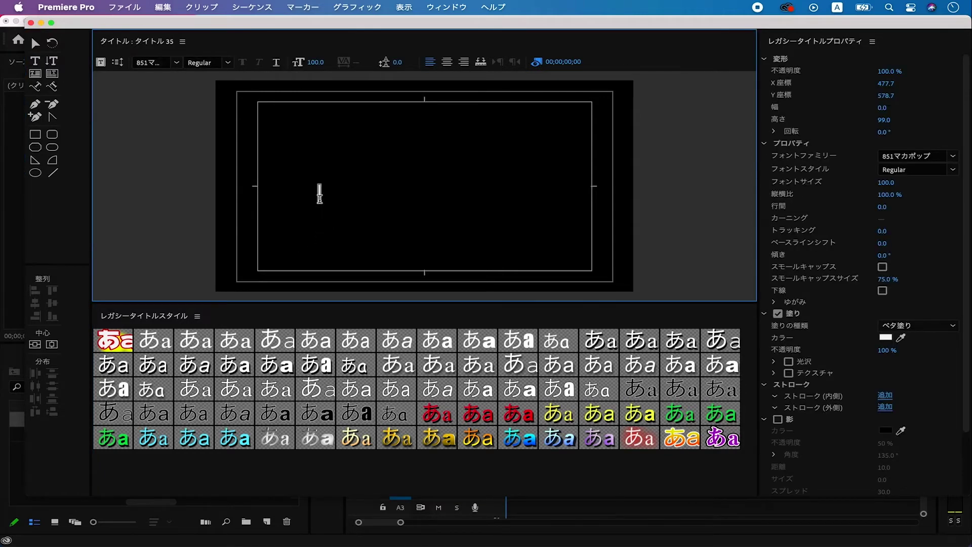
pyautogui.write('NEGOTO')
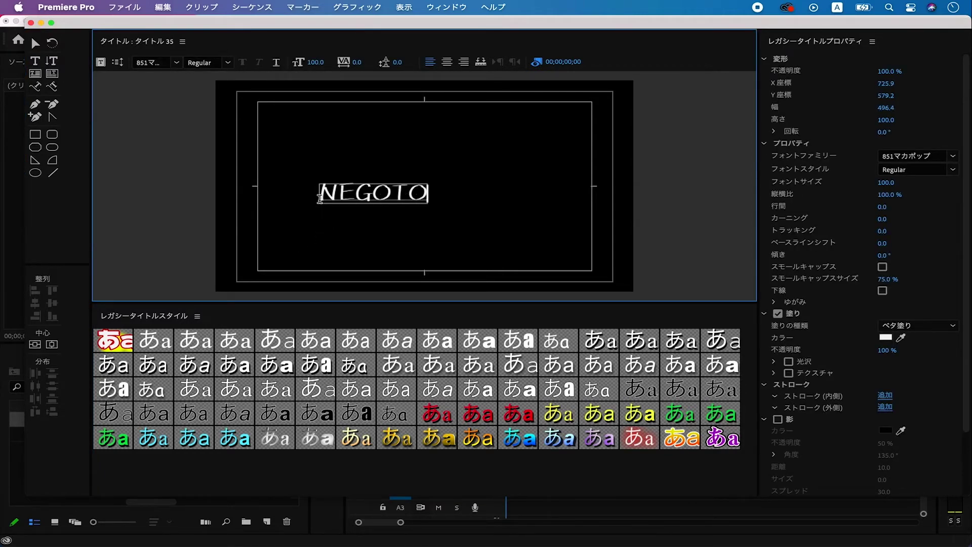
pyautogui.press('Escape')
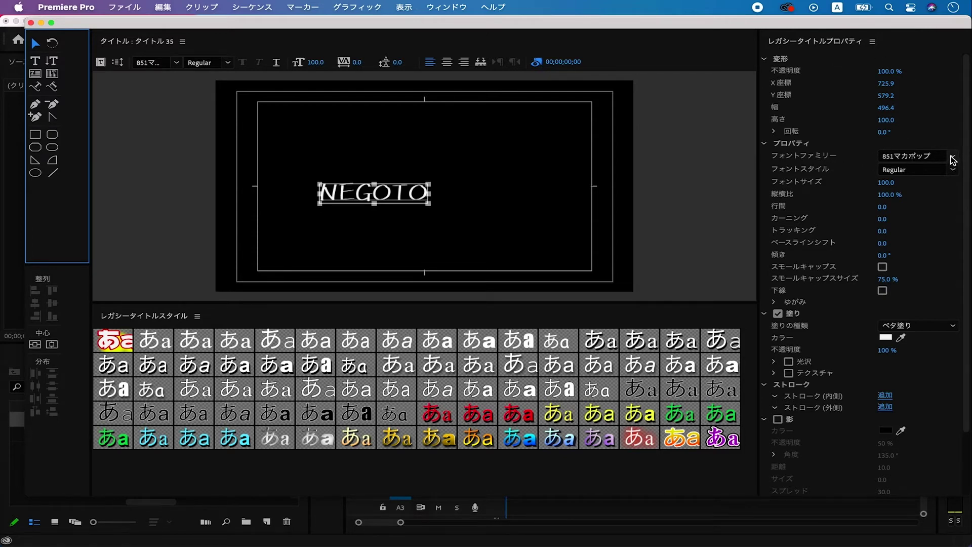
# - Set the NEGOTO text's font family to Impact and its font size to 300
pyautogui.click(953, 157)
pyautogui.scroll(-4, 899, 266)
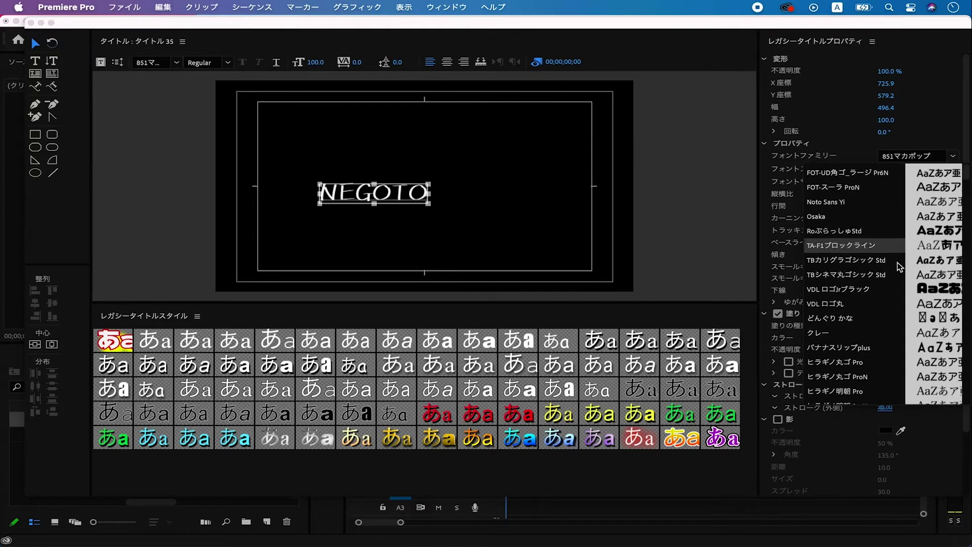
pyautogui.scroll(15, 899, 267)
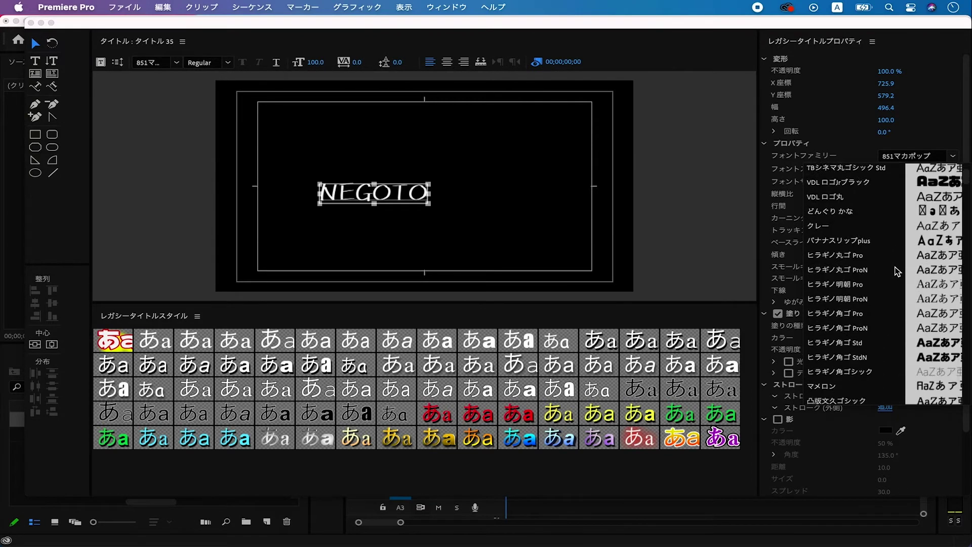
pyautogui.scroll(-10, 897, 271)
pyautogui.click(884, 245)
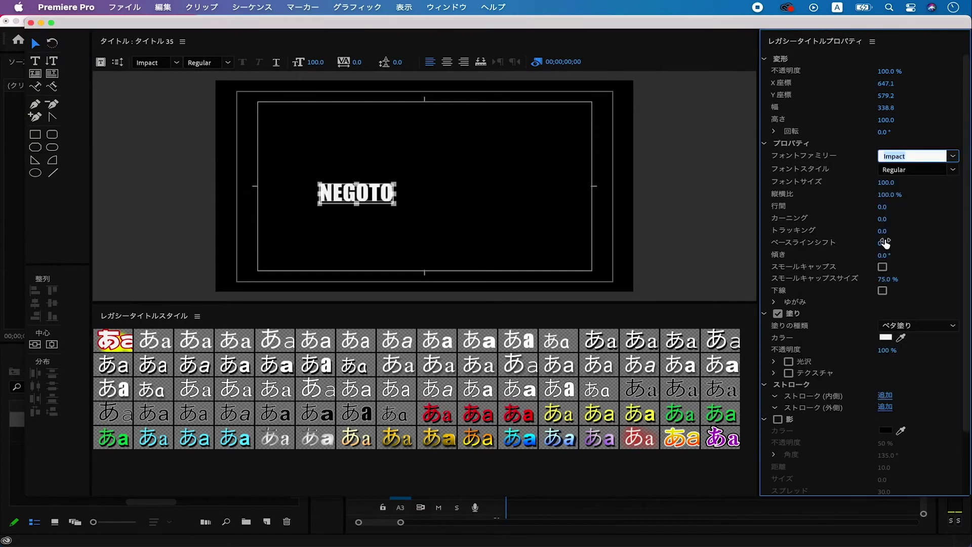
pyautogui.click(884, 183)
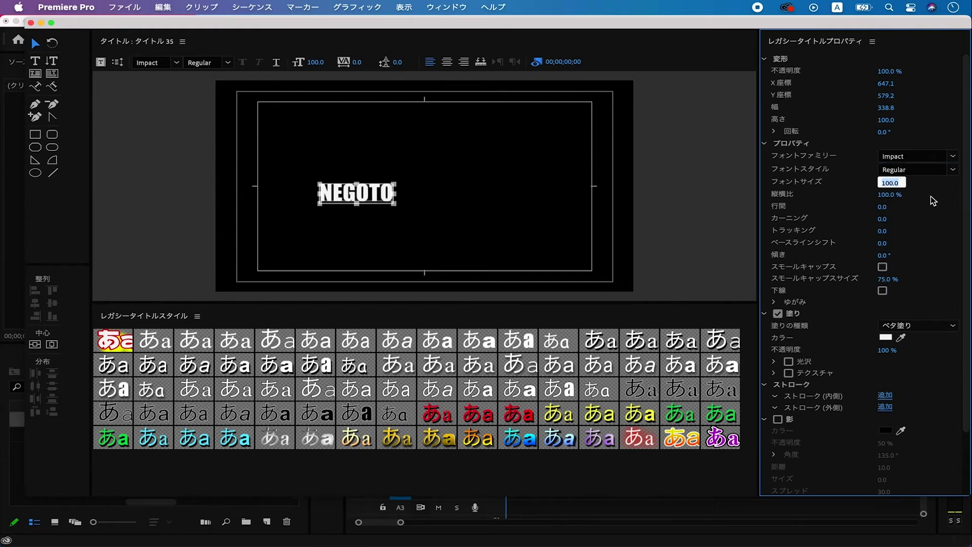
pyautogui.write('300')
pyautogui.press('Return')
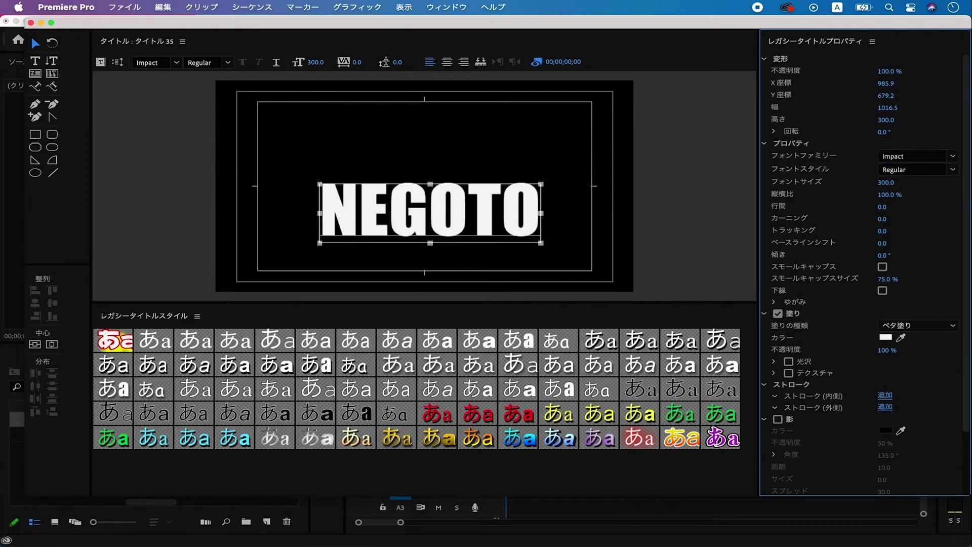
# - Center the NEGOTO text horizontally and vertically in the title frame, then deselect it
pyautogui.click(36, 345)
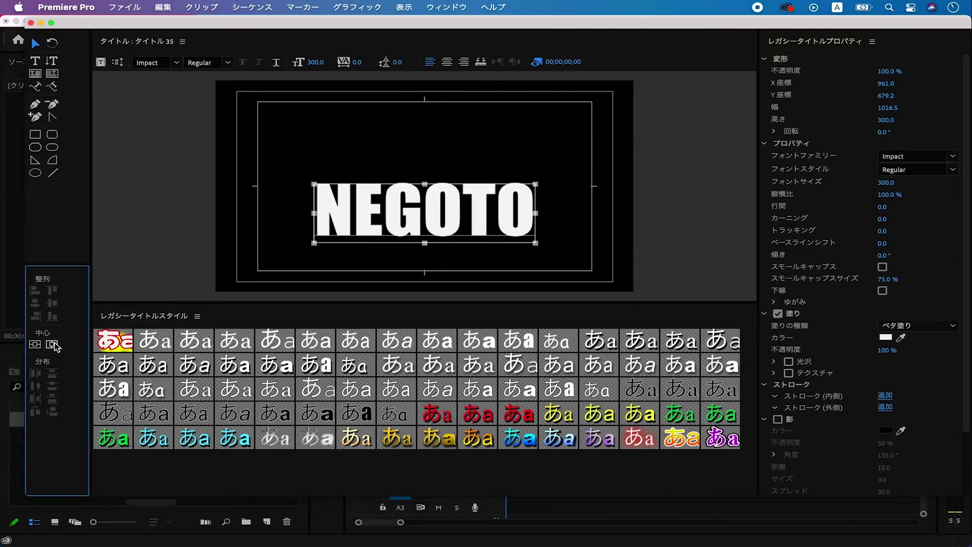
pyautogui.click(37, 345)
pyautogui.click(599, 251)
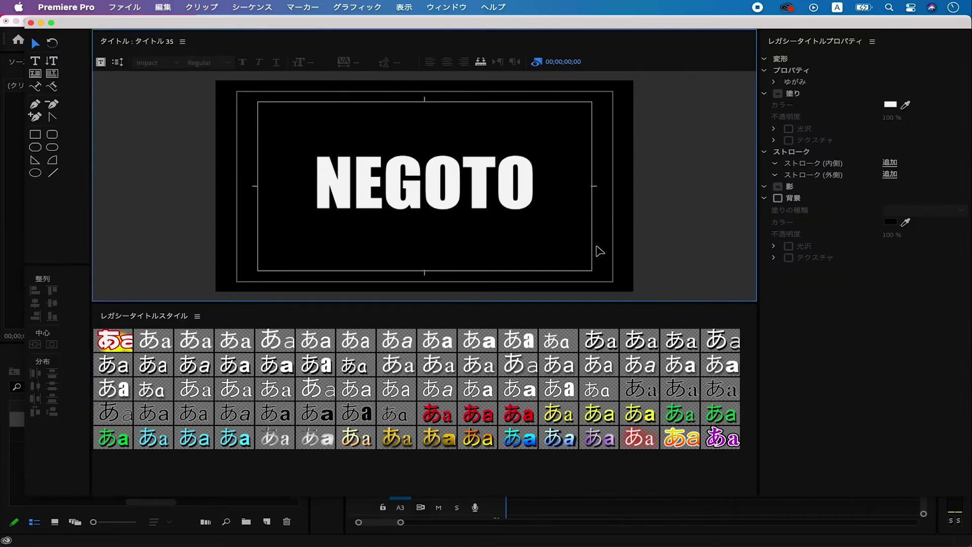
# - Set the fill color of the NEGOTO text to red (CE2F2F)
pyautogui.click(452, 197)
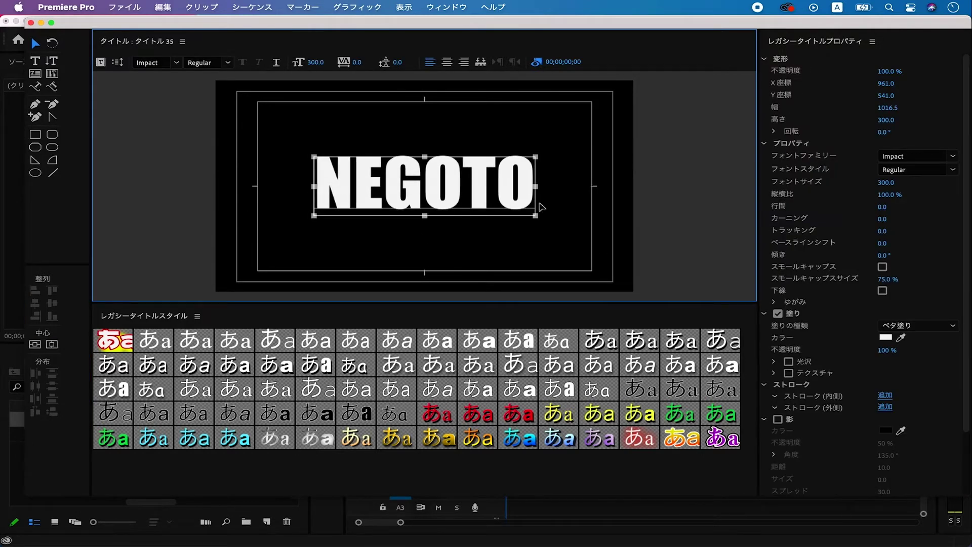
pyautogui.click(886, 337)
pyautogui.click(476, 389)
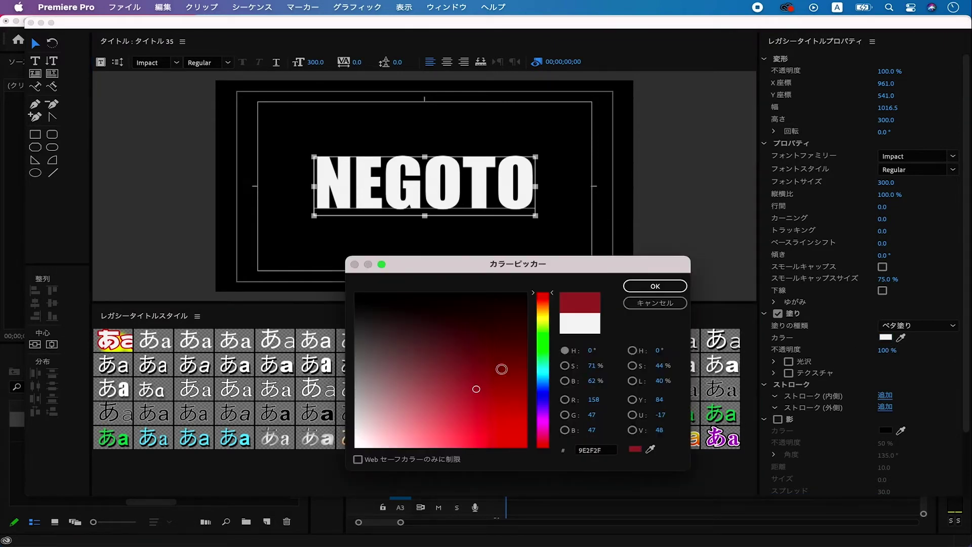
pyautogui.click(488, 418)
pyautogui.press('Return')
# - Change the fill color of the NEGOTO text to bright cyan
pyautogui.click(886, 337)
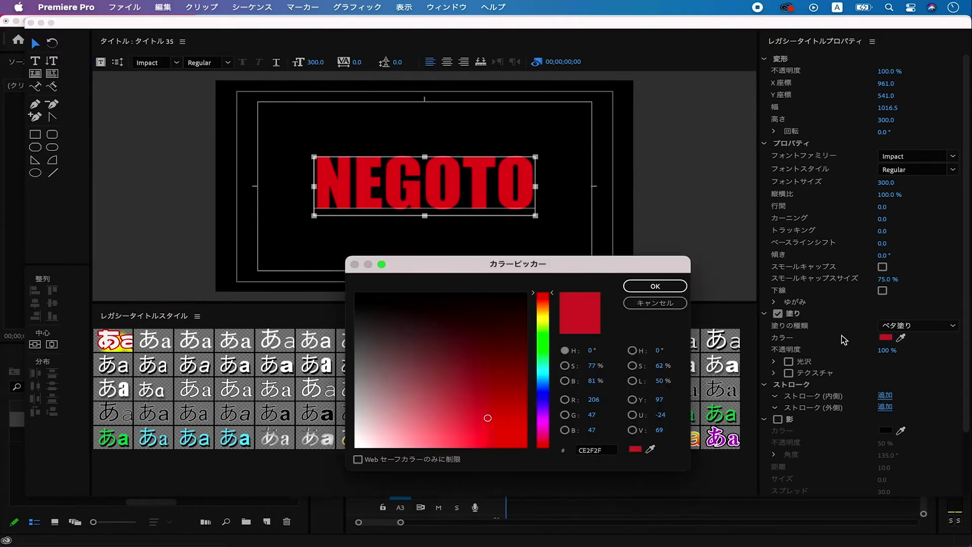
pyautogui.click(547, 376)
pyautogui.click(463, 426)
pyautogui.click(655, 286)
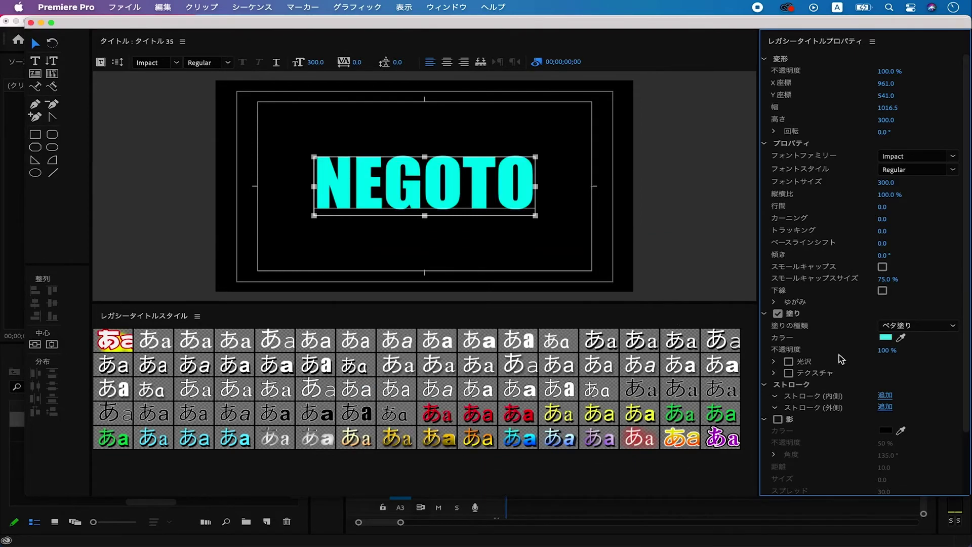
# - Enable the texture option in the text's fill, expand its settings and open the texture image chooser
pyautogui.click(788, 374)
pyautogui.scroll(-1, 825, 364)
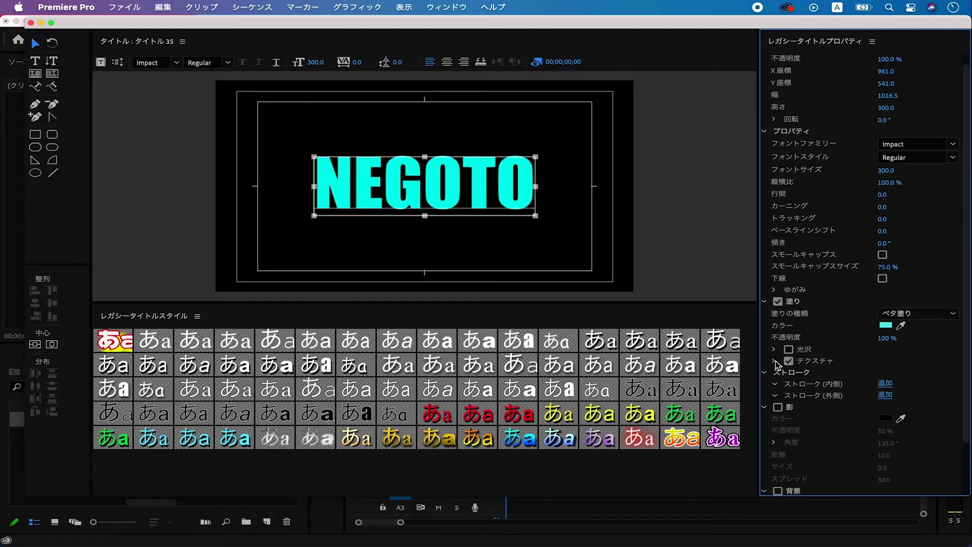
pyautogui.click(775, 361)
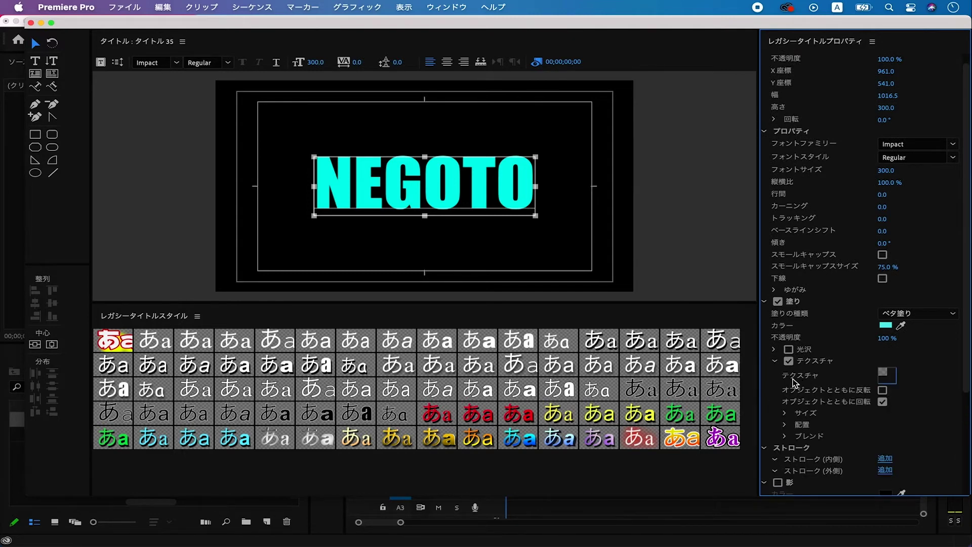
pyautogui.click(889, 376)
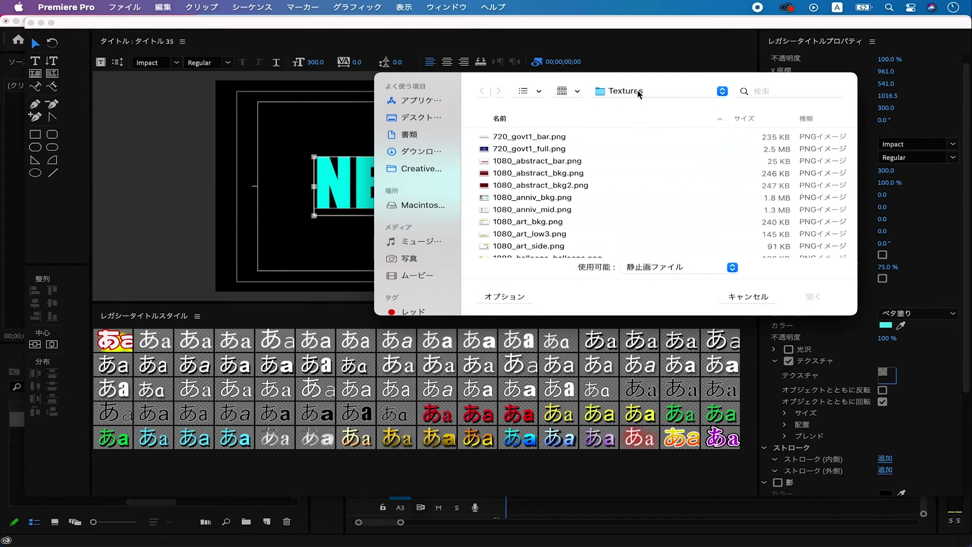
# - Display the Textures folder's files as icons and enlarge the file dialog
pyautogui.click(540, 91)
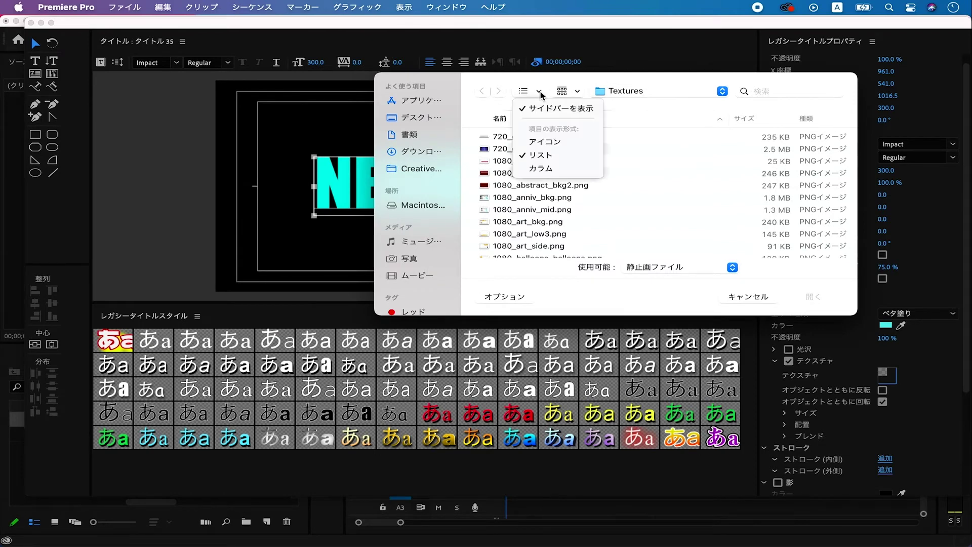
pyautogui.click(537, 144)
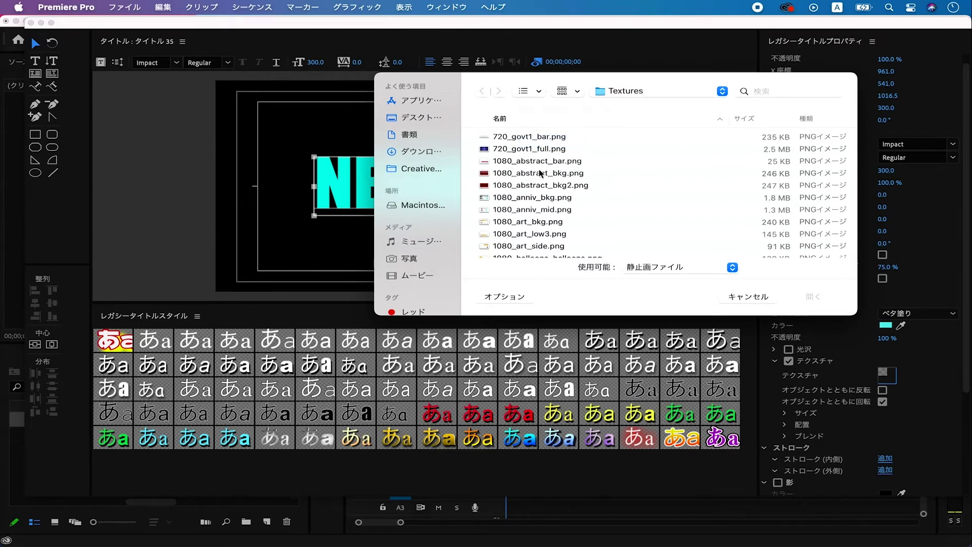
pyautogui.moveTo(375, 315); pyautogui.dragTo(127, 396)
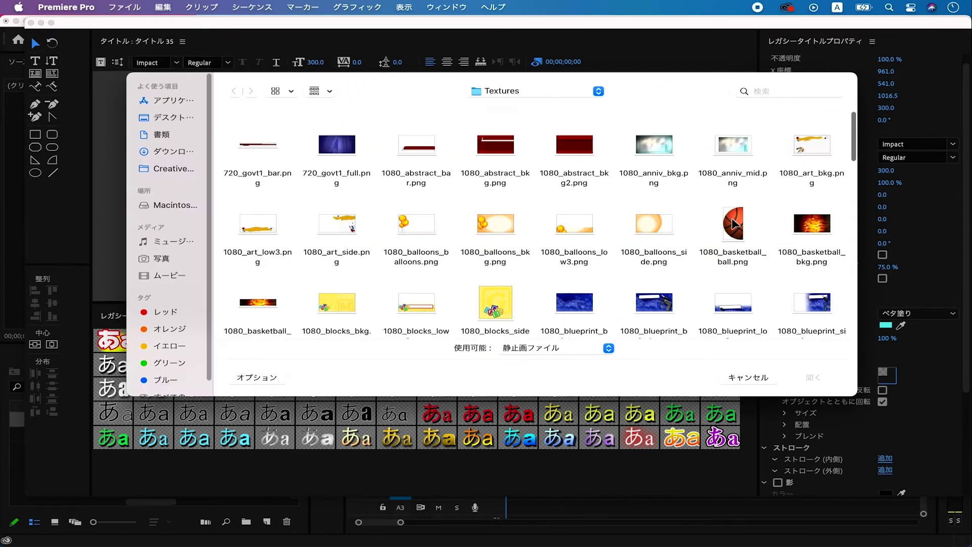
# - Apply 1080_grad_bkg.png from the Textures folder as the fill texture of the NEGOTO text
pyautogui.scroll(-10, 674, 218)
pyautogui.scroll(-15, 674, 218)
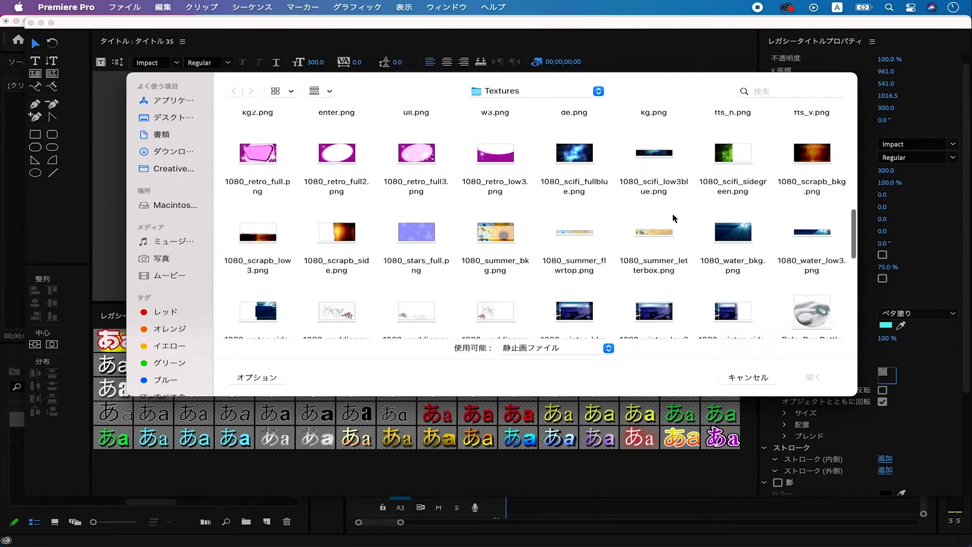
pyautogui.scroll(15, 673, 218)
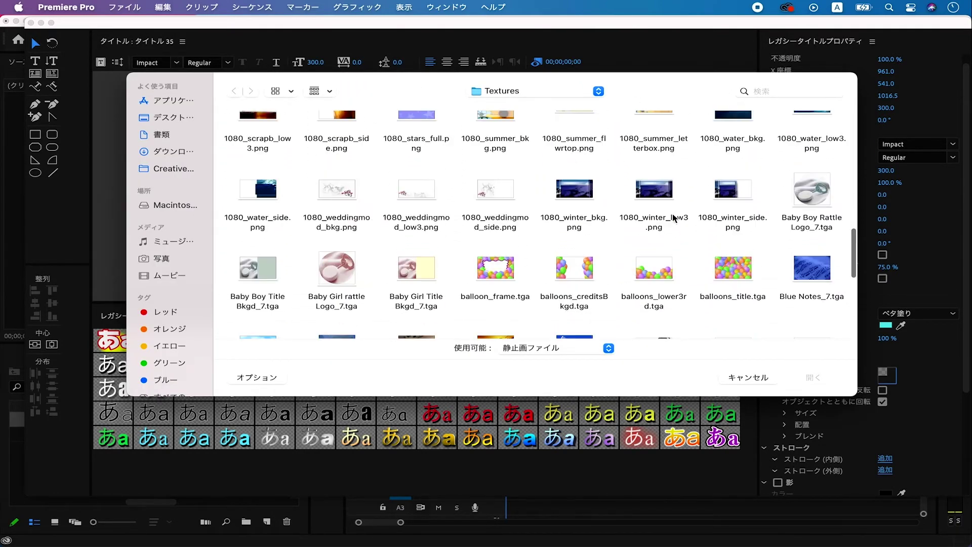
pyautogui.scroll(2, 674, 218)
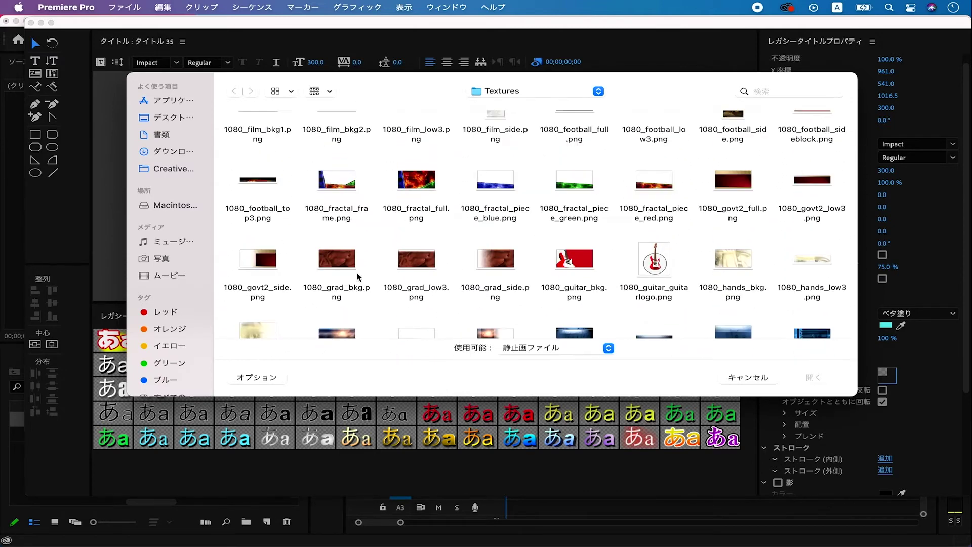
pyautogui.click(345, 266)
pyautogui.click(829, 380)
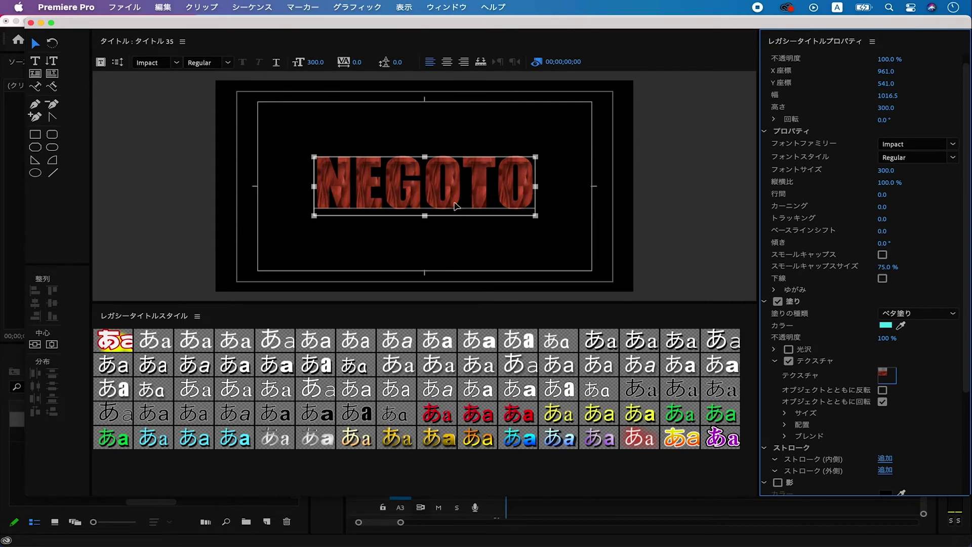
# - Replace the NEGOTO text's fill texture with 1080_fractal_full.png from the Textures folder
pyautogui.click(884, 377)
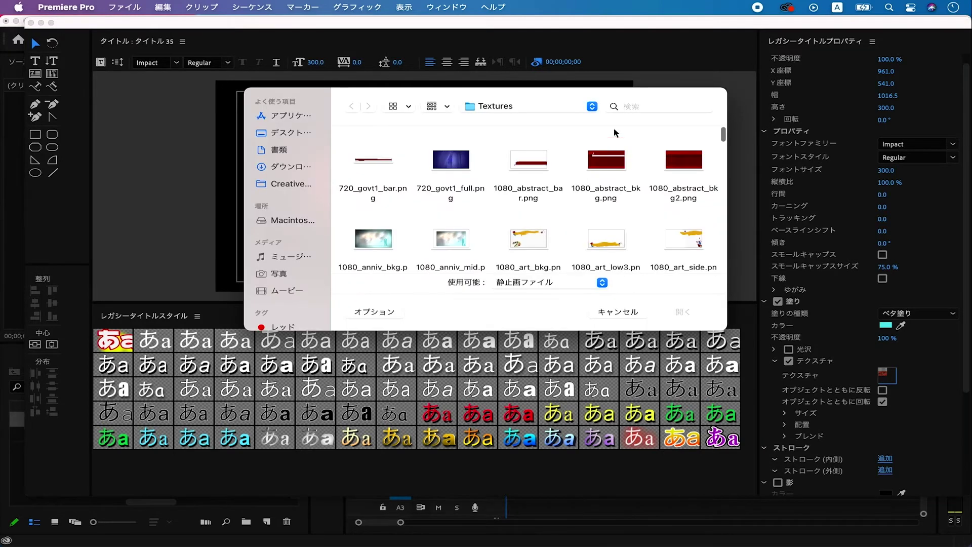
pyautogui.moveTo(645, 101); pyautogui.dragTo(787, 141)
pyautogui.scroll(-3, 703, 263)
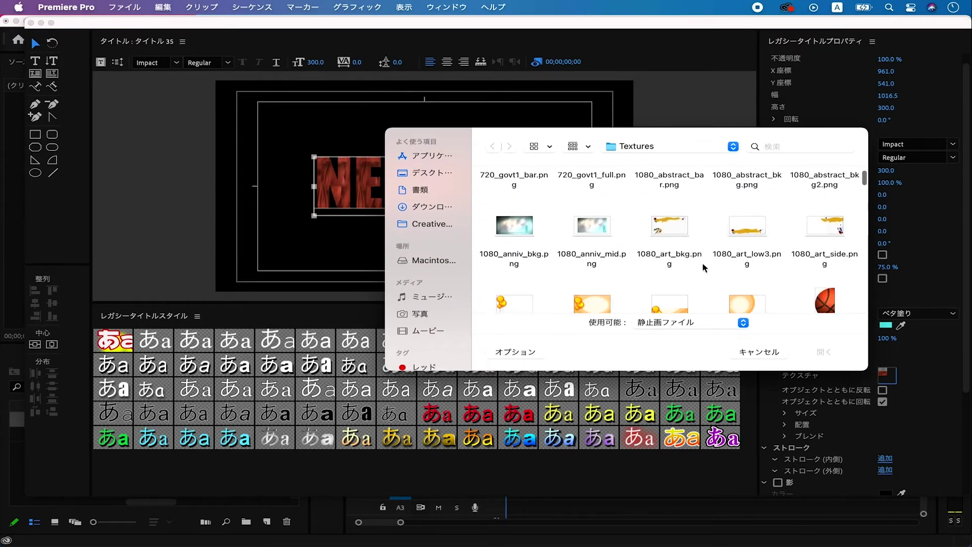
pyautogui.scroll(-10, 703, 267)
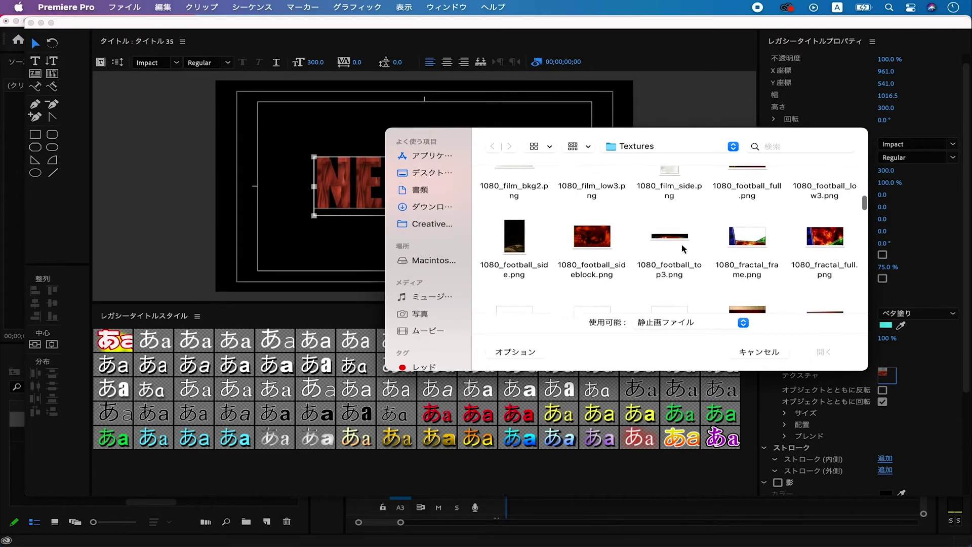
pyautogui.doubleClick(831, 244)
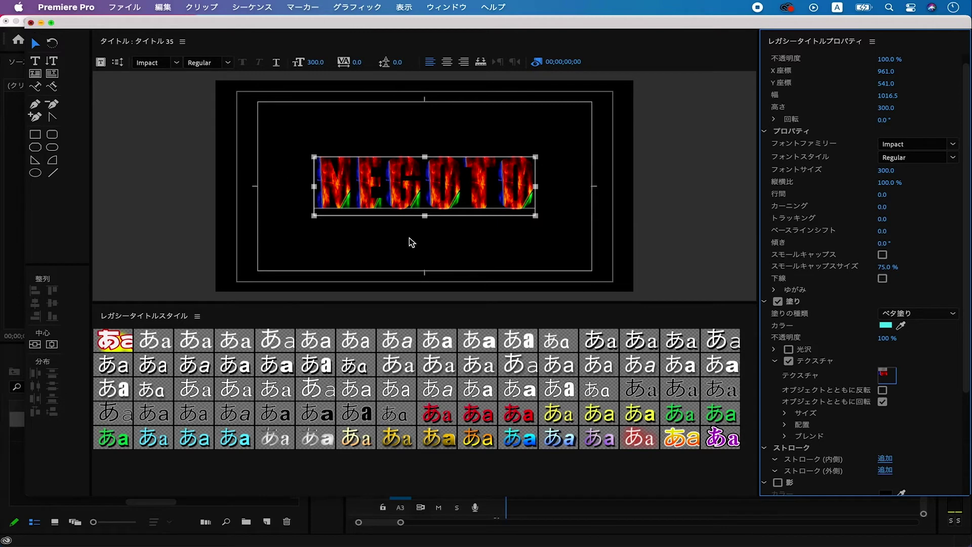
# - Close the title editor, place タイトル 35 at the start of track V2 in シーケンス 01 and select the clip
pyautogui.click(31, 22)
pyautogui.moveTo(132, 427); pyautogui.dragTo(527, 451)
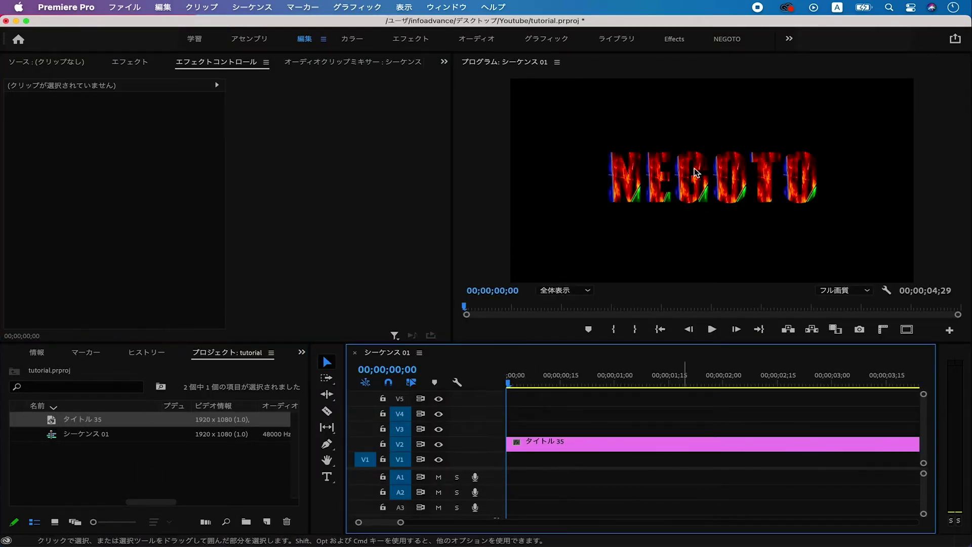
pyautogui.click(759, 329)
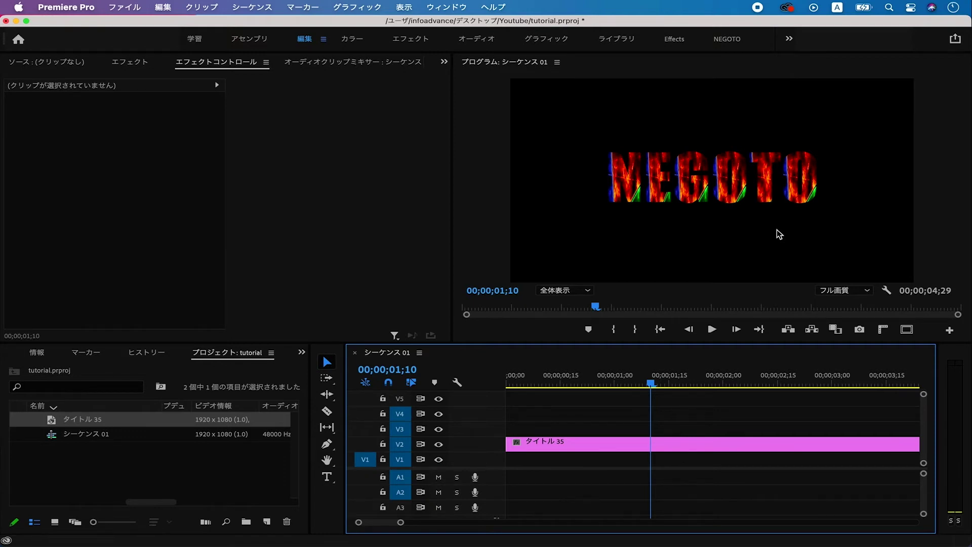
pyautogui.click(670, 444)
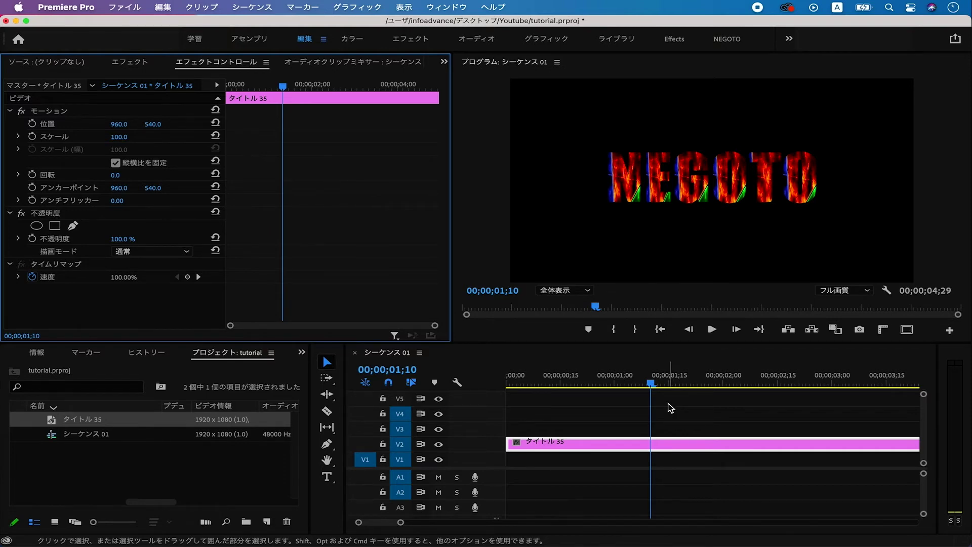
# - Switch to Finder and show the package contents of Adobe Premiere Pro 2020.app from the Adobe Premiere Pro 2020 applications folder
pyautogui.click(16, 21)
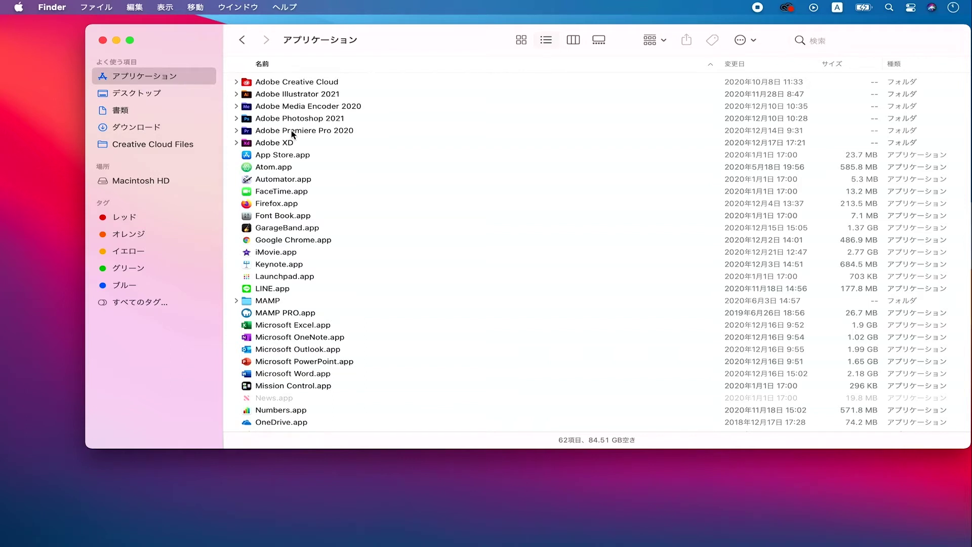
pyautogui.click(237, 131)
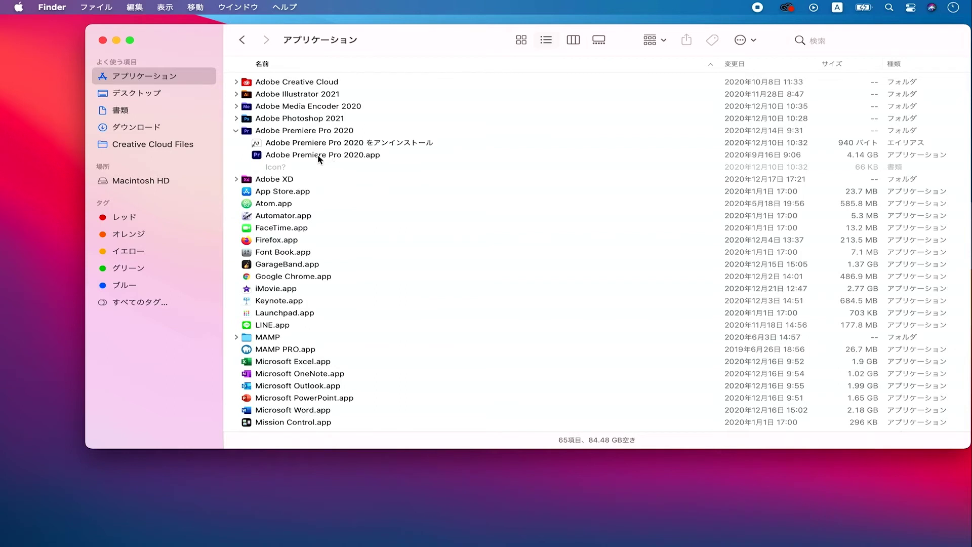
pyautogui.click(340, 157)
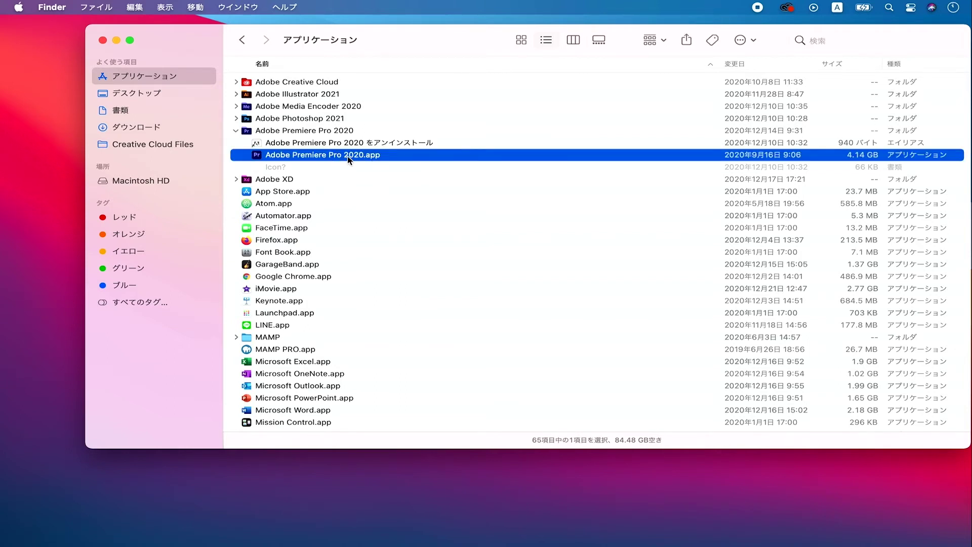
pyautogui.rightClick(360, 155)
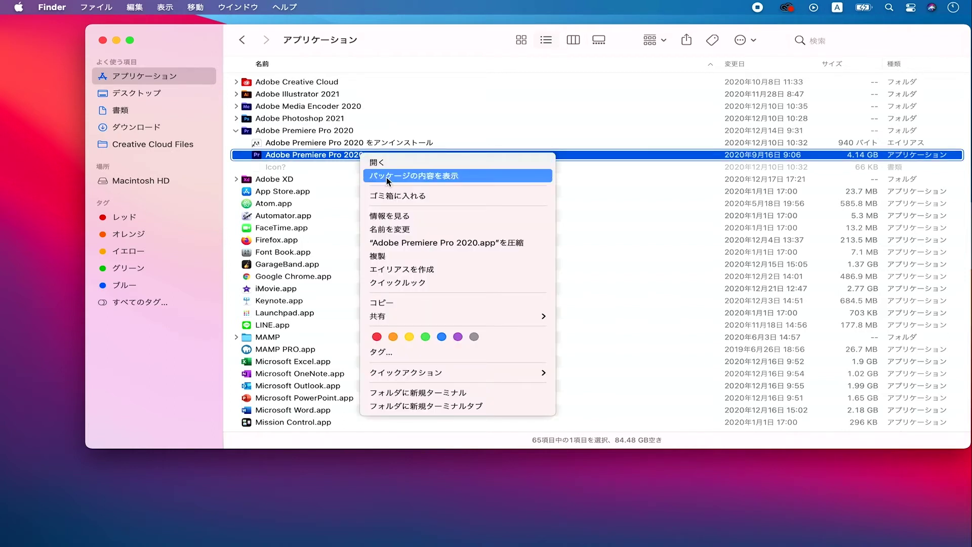
pyautogui.click(443, 177)
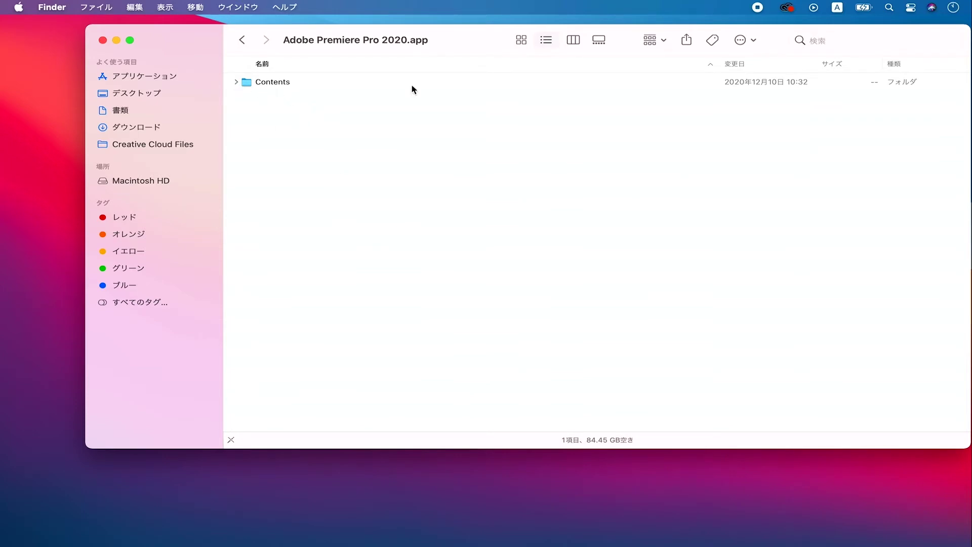
# - Display the package in columns, open the Textures folder inside Contents > Presets, and look through its PNG images
pyautogui.click(575, 42)
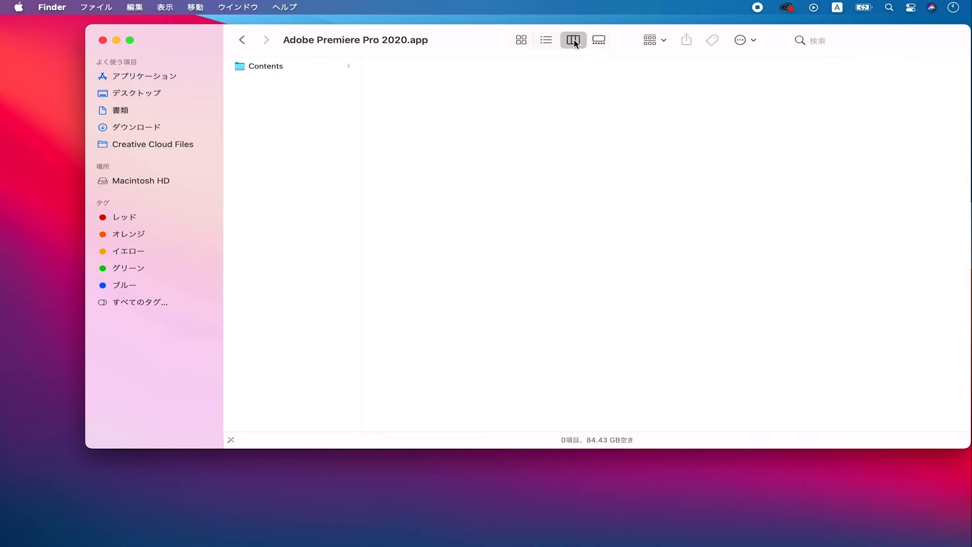
pyautogui.click(269, 68)
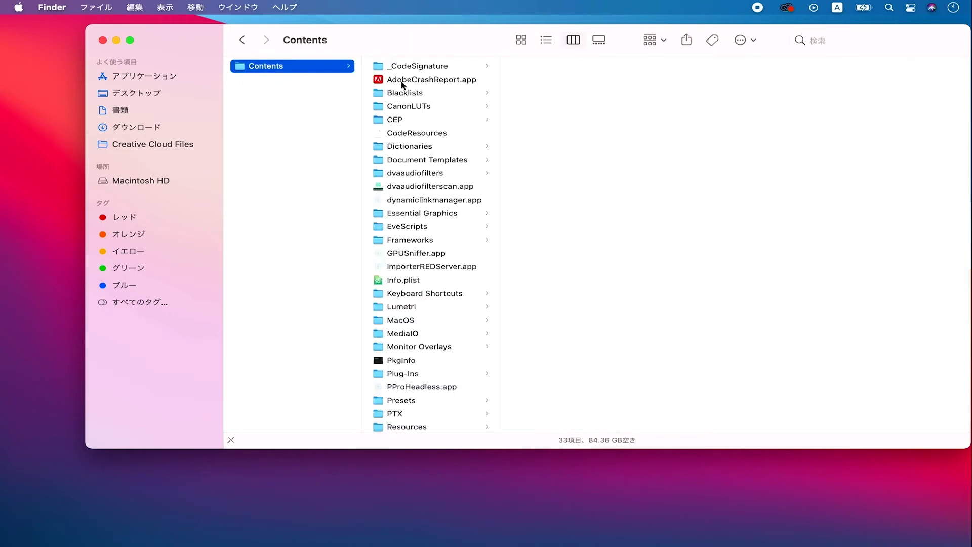
pyautogui.scroll(-4, 433, 99)
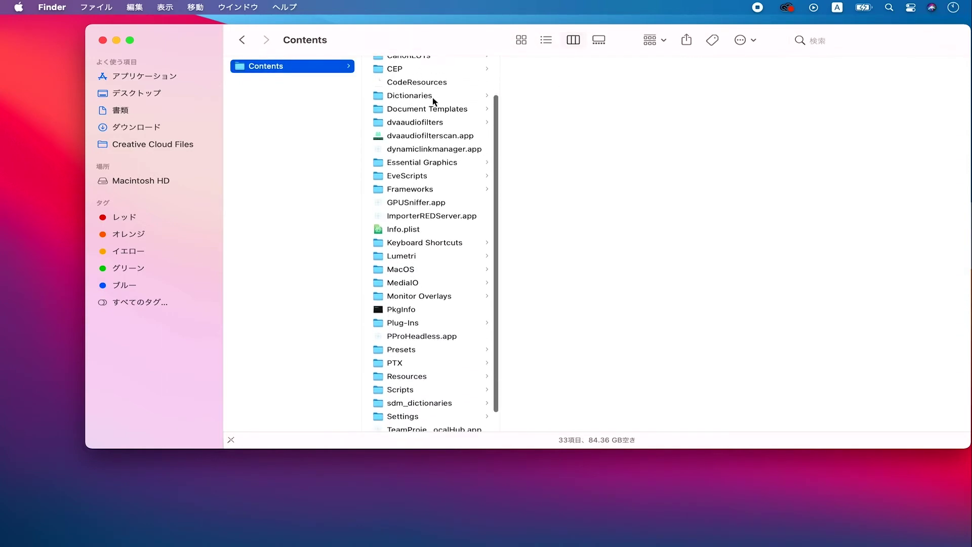
pyautogui.scroll(-2, 433, 100)
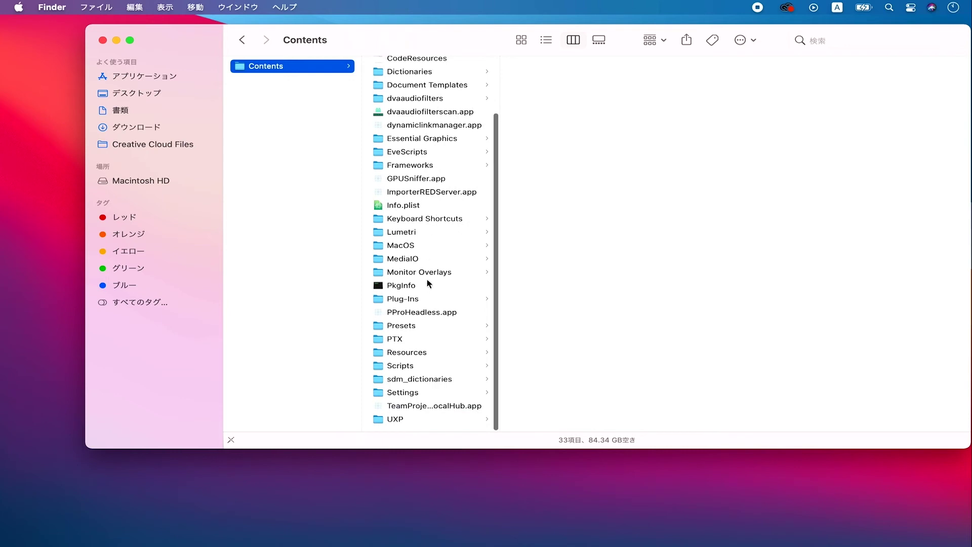
pyautogui.click(409, 328)
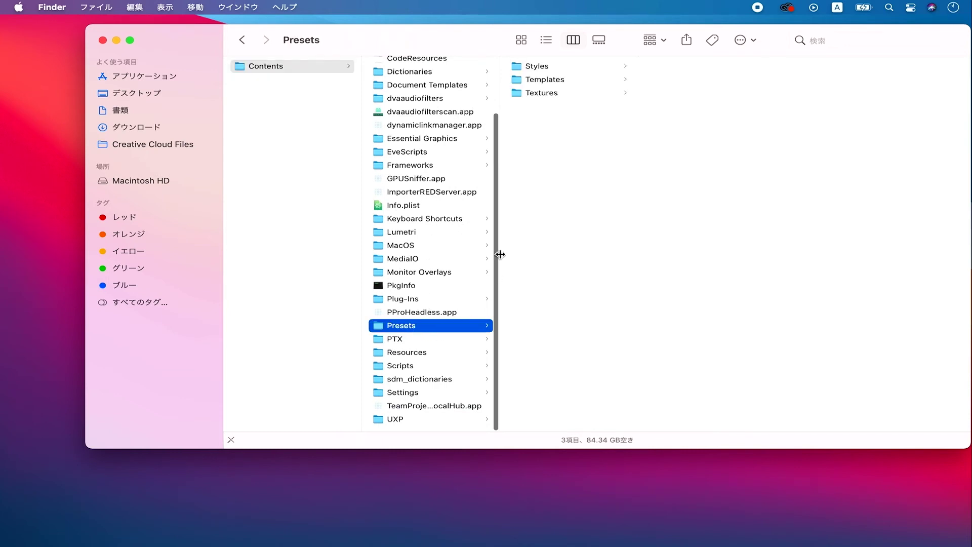
pyautogui.click(549, 95)
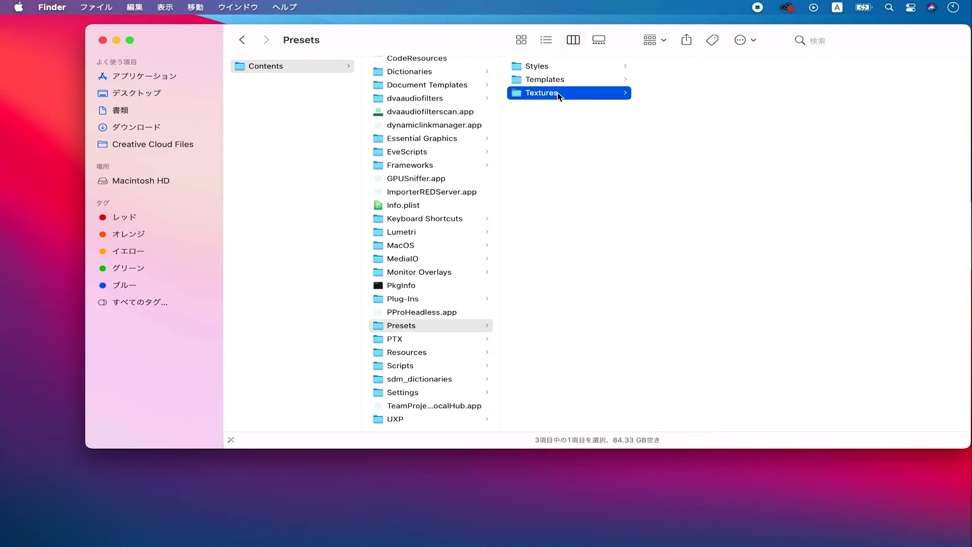
pyautogui.scroll(-20, 704, 127)
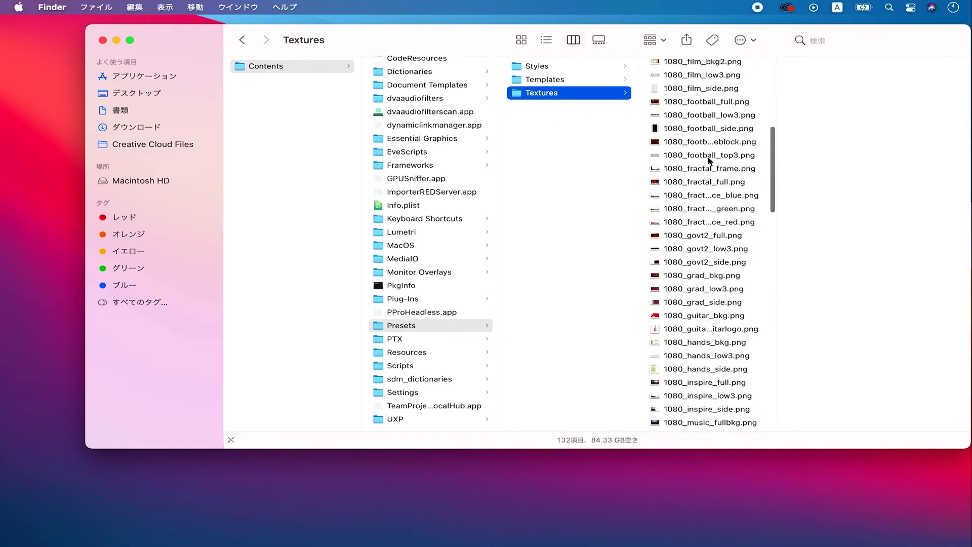
pyautogui.scroll(20, 709, 161)
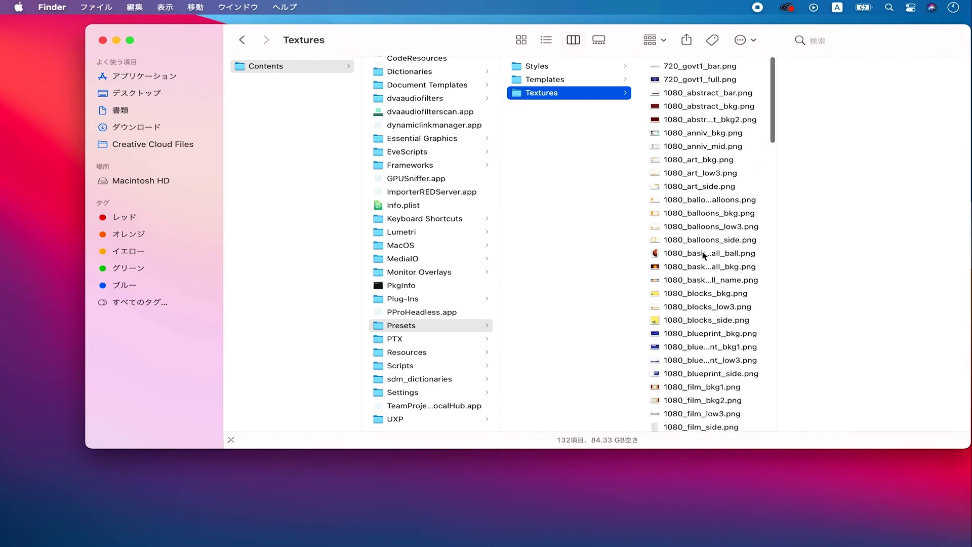
pyautogui.scroll(-5, 709, 203)
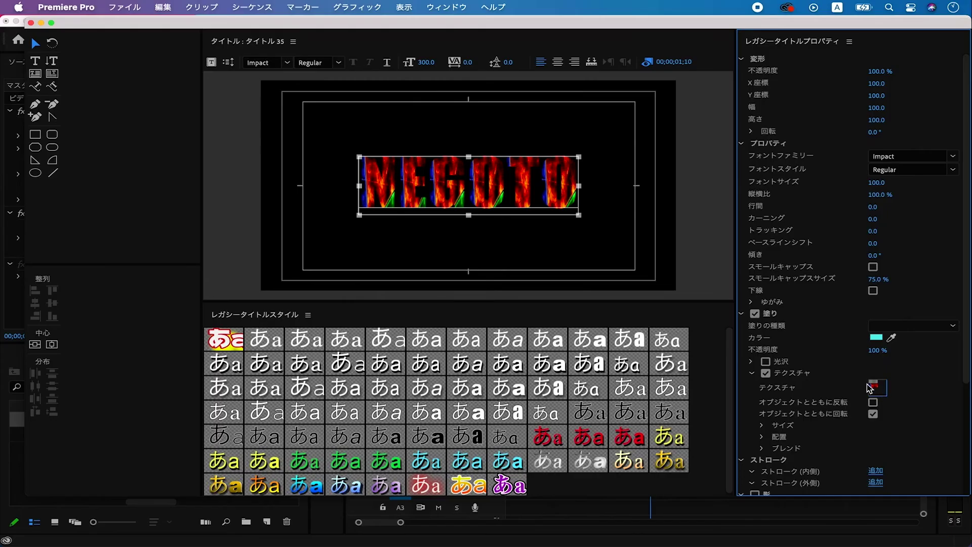
# - Look through the Textures folder in the NEGOTO fill's texture file chooser, then close it without choosing an image
pyautogui.click(877, 389)
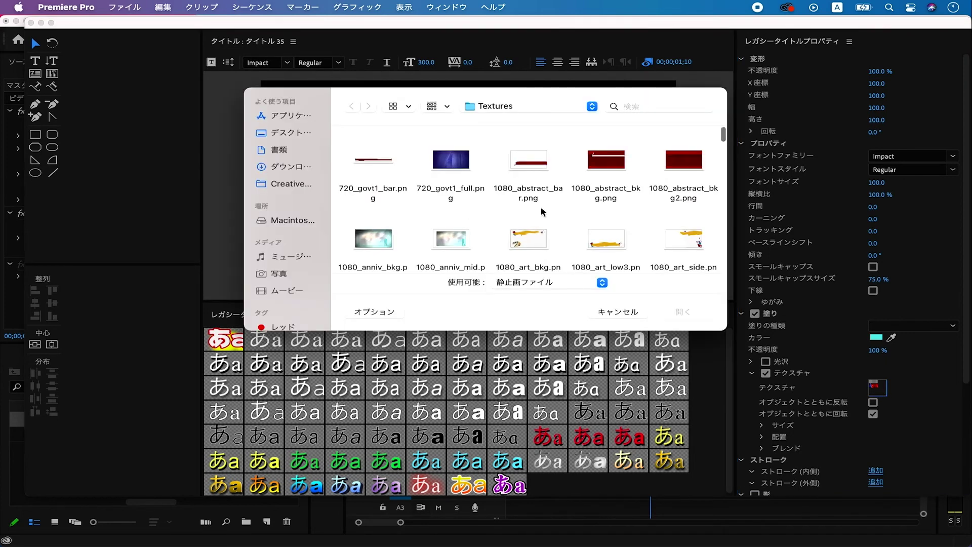
pyautogui.scroll(-2, 518, 231)
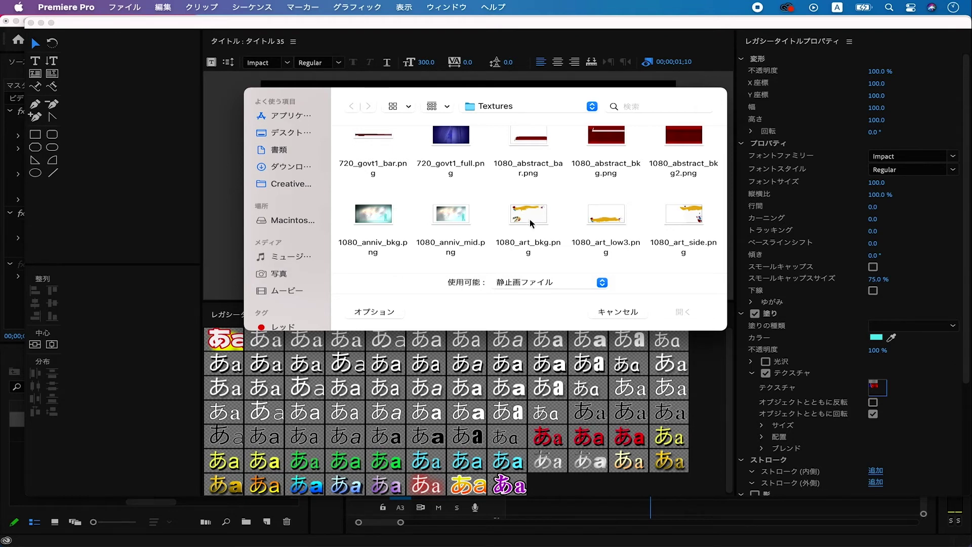
pyautogui.click(630, 316)
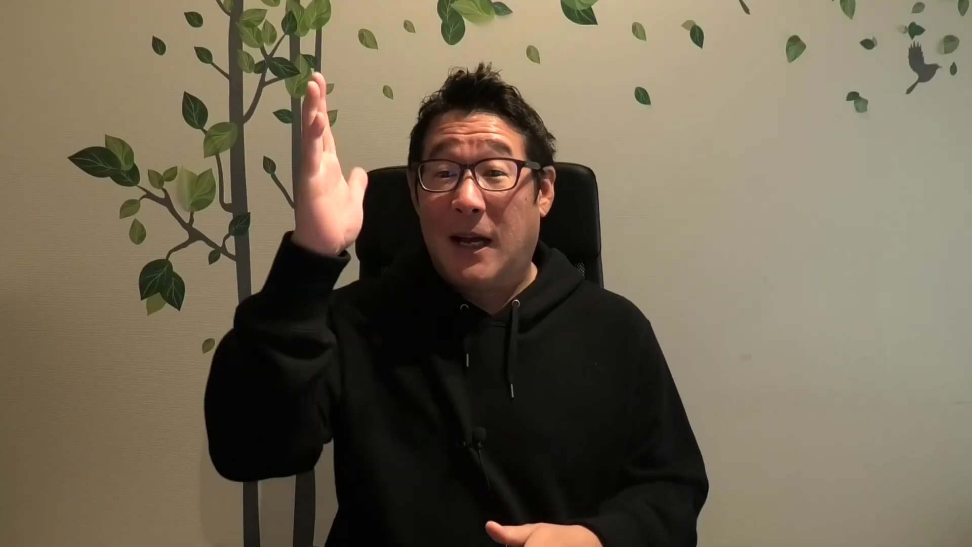